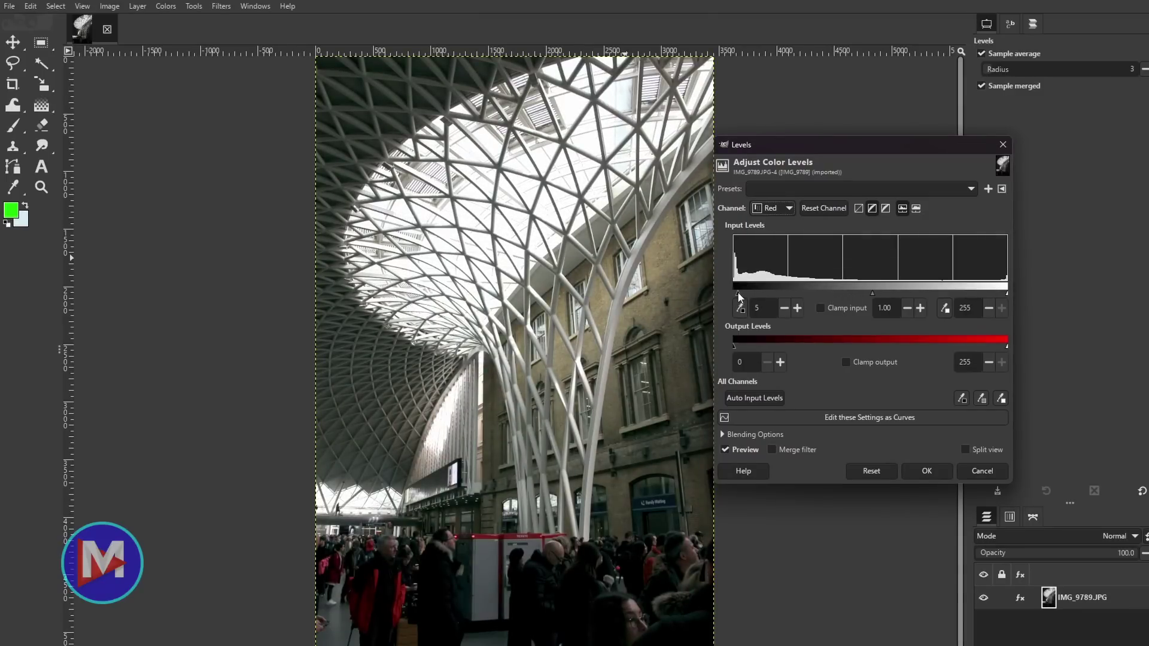
Step: Adjust the photo's Levels separately on the Red, Green and Blue channels and apply
left_click(772, 208)
left_click(771, 227)
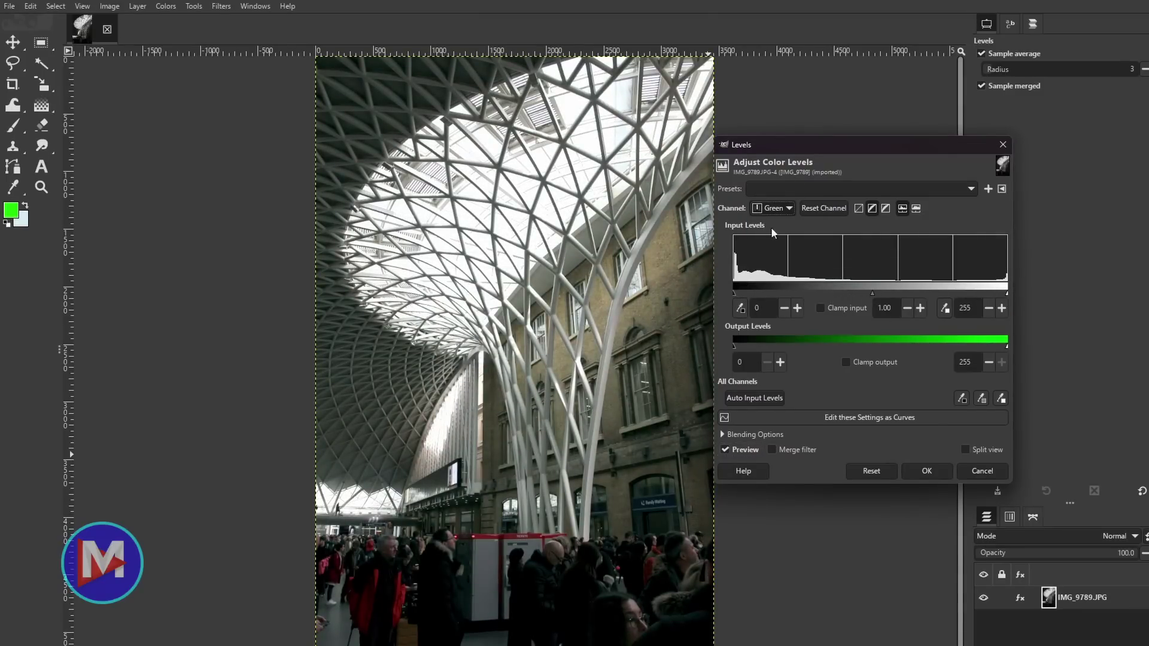
left_click(772, 208)
left_click(771, 232)
left_click(925, 472)
Step: Boost the photo's saturation to a scale of about 1.4
left_click(166, 6)
left_click(180, 75)
left_click_drag(961, 301, 989, 304)
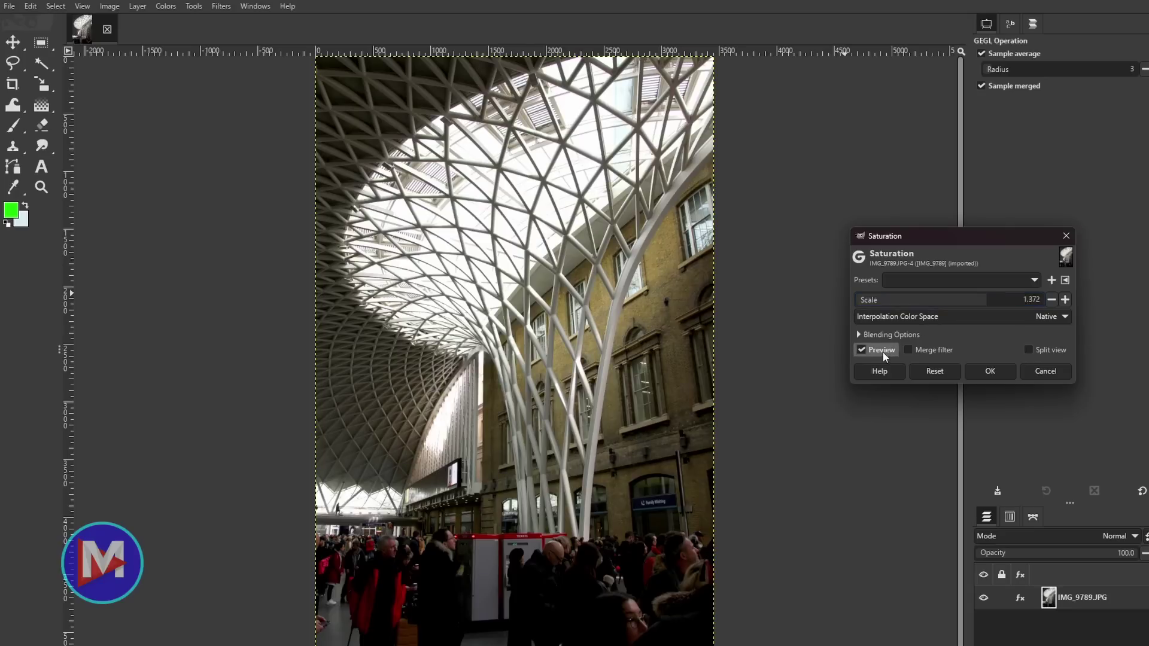
left_click(990, 371)
Step: Reopen the layer's Levels filter and lower the black input level to 3
left_click(1020, 598)
double_click(1053, 538)
left_click_drag(746, 251, 742, 250)
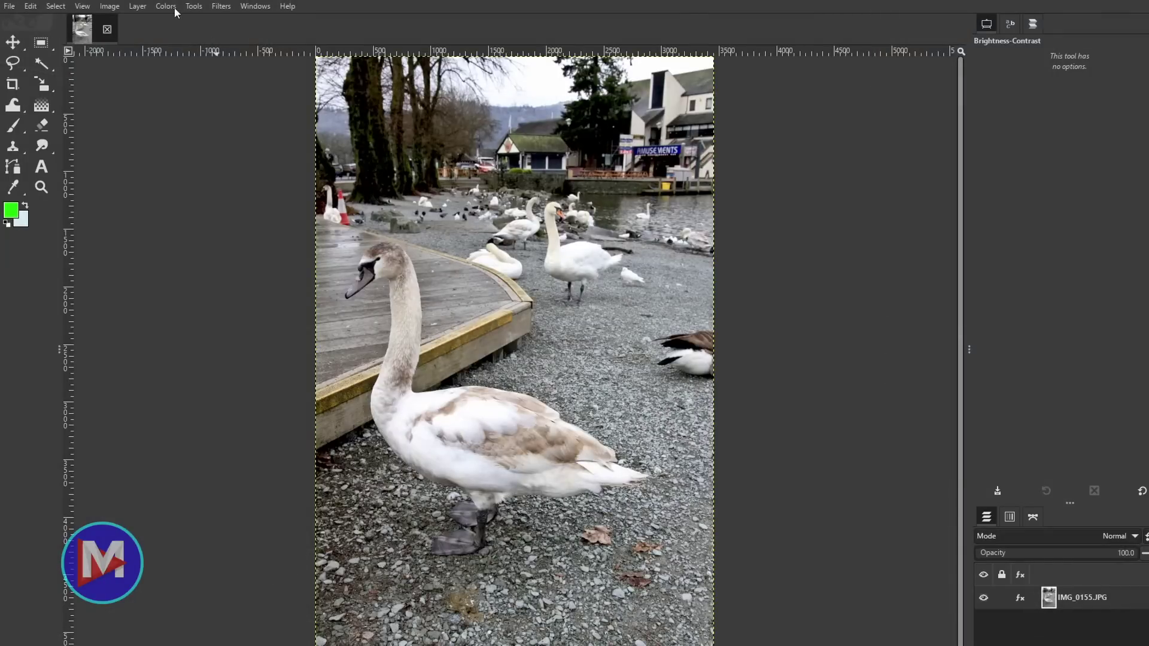
Step: Add a Levels filter with black input 15 to darken the swan photo
left_click(175, 7)
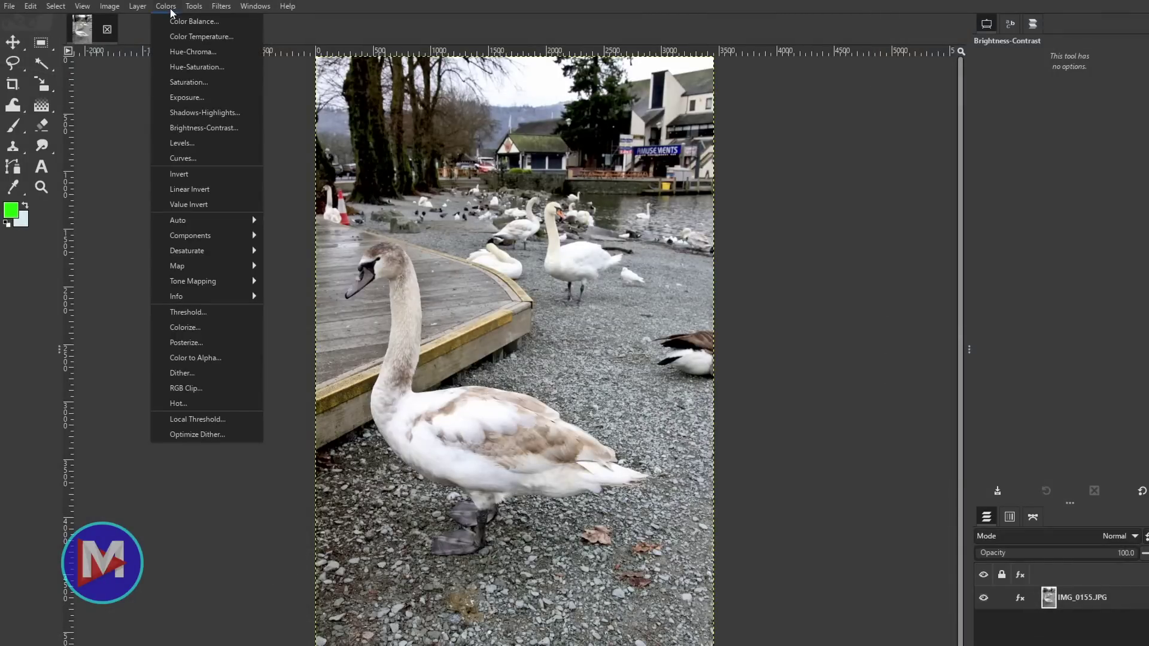
left_click(195, 142)
left_click_drag(658, 297, 672, 299)
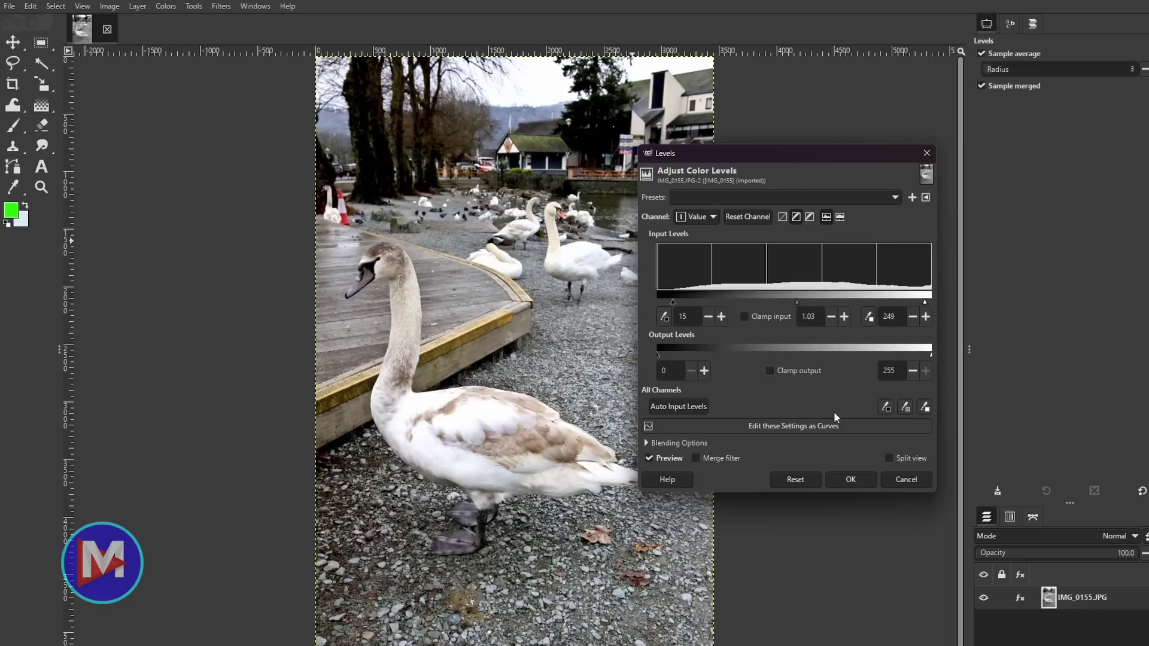
left_click(849, 480)
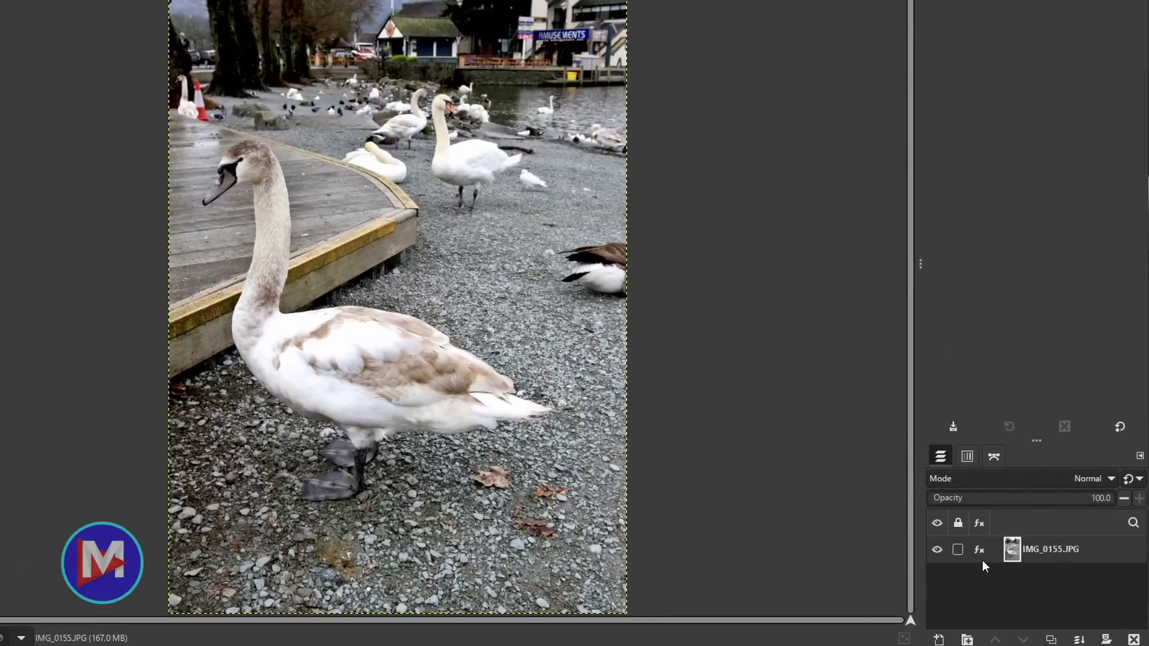
Step: Re-edit the layer's existing Brightness-Contrast filter, raising brightness to 6
left_click(979, 551)
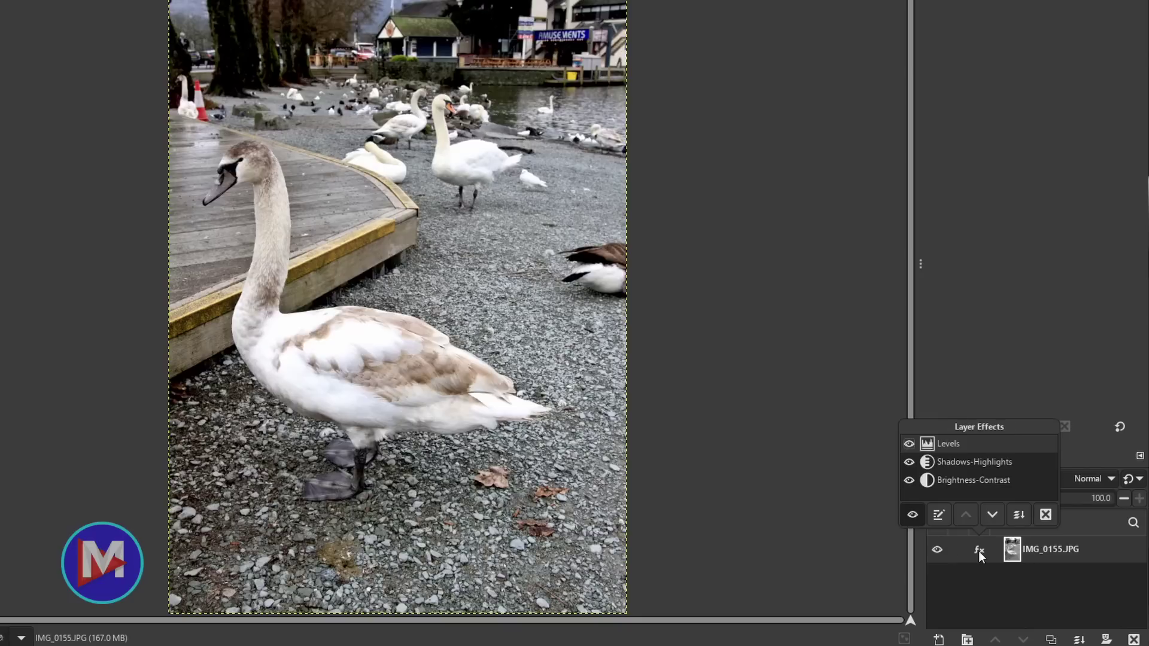
double_click(964, 479)
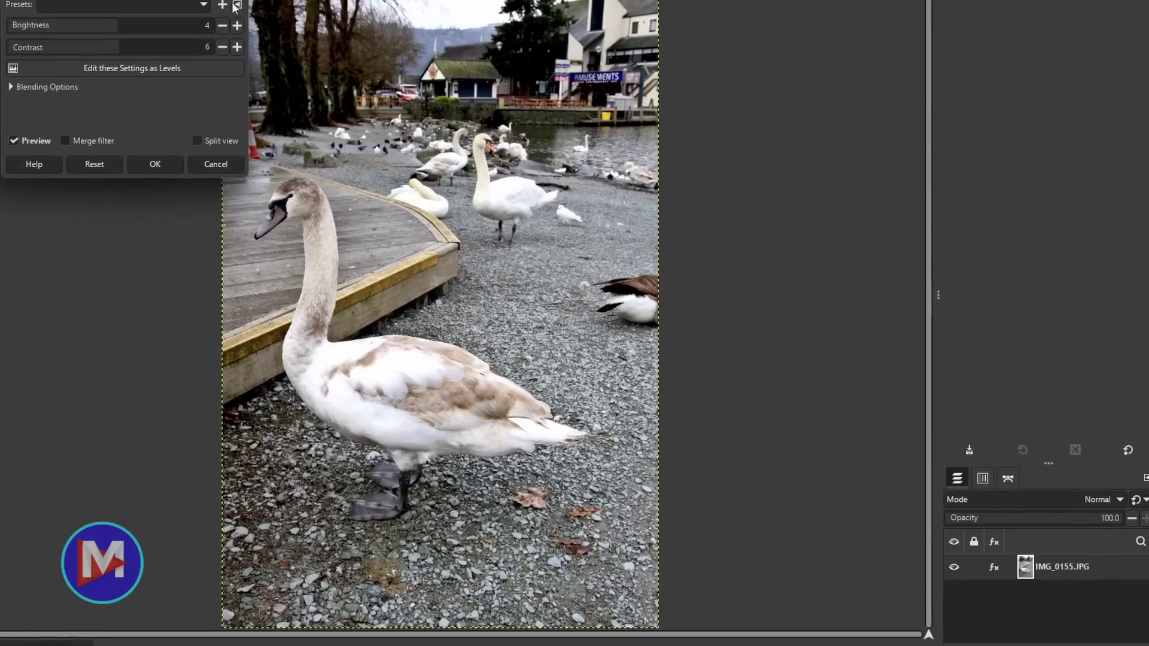
left_click_drag(240, 6, 238, 209)
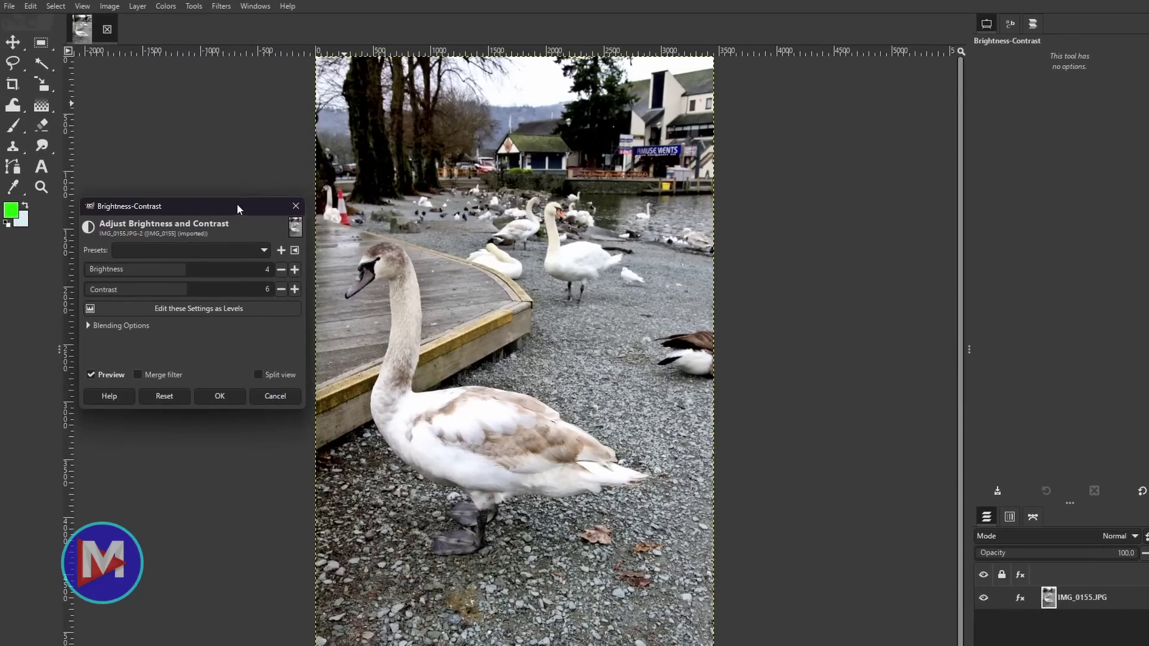
left_click(294, 269)
left_click(280, 289)
left_click(228, 399)
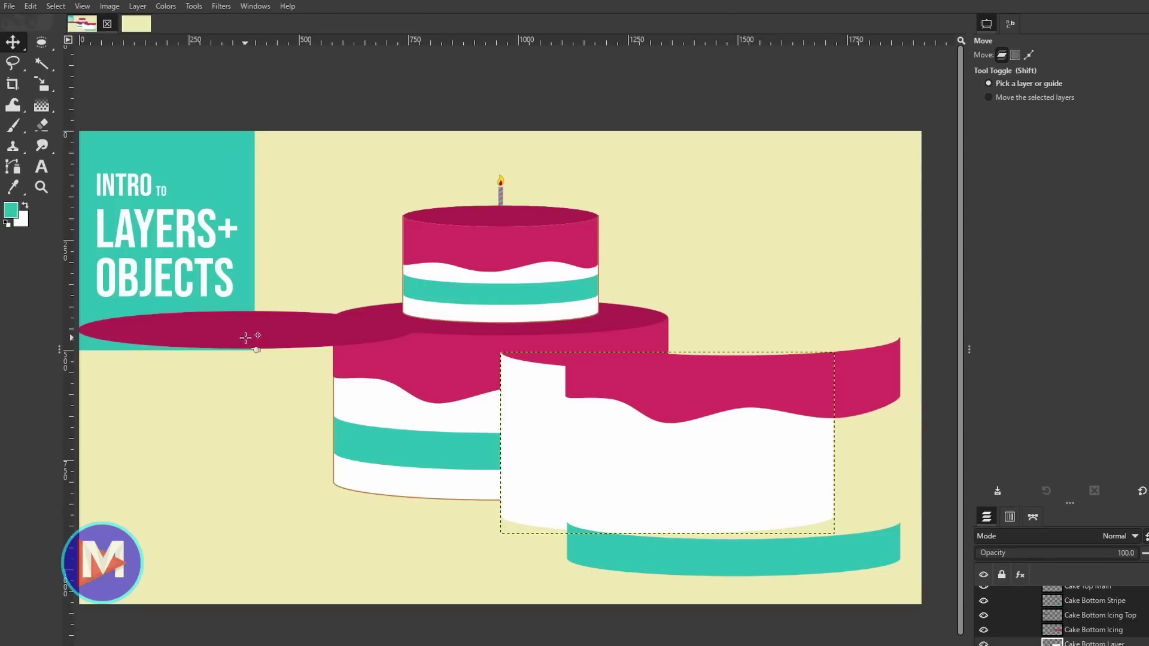
Step: Move the bottom icing ellipse right and the magenta icing onto the lower tier
left_click_drag(245, 338, 497, 326)
left_click(539, 340)
left_click_drag(716, 385, 508, 362)
left_click(602, 425)
Step: Move the white bottom cake body up-left and the cake plate right, checking snapping options
left_click_drag(738, 462, 750, 358)
left_click(83, 6)
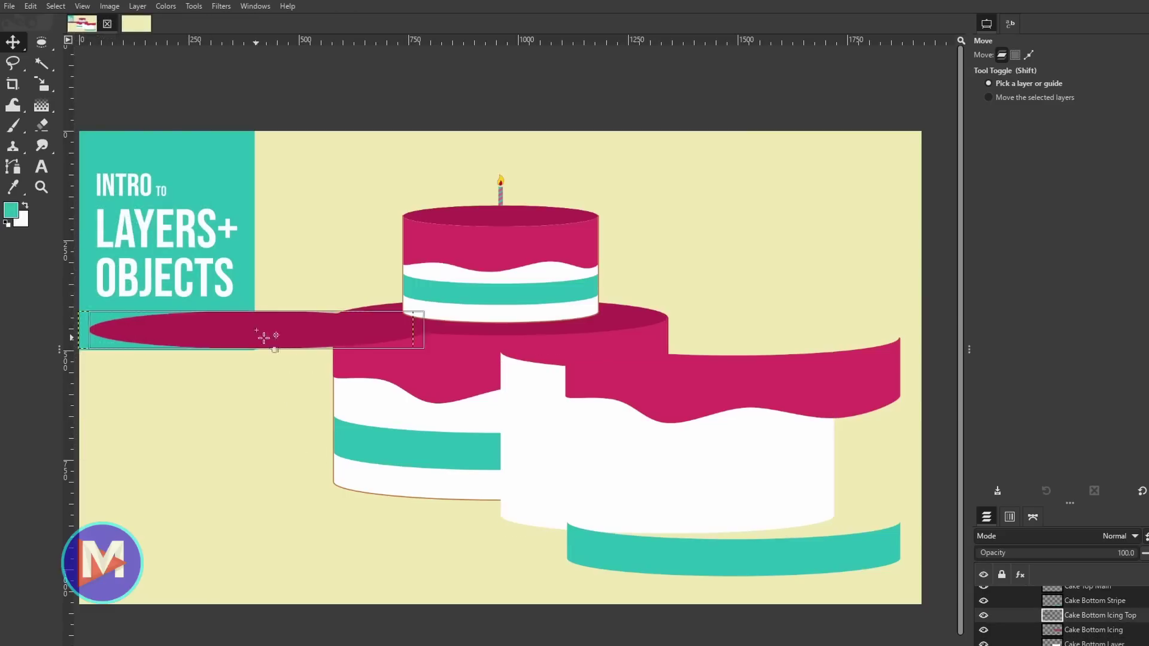
left_click_drag(251, 337, 501, 323)
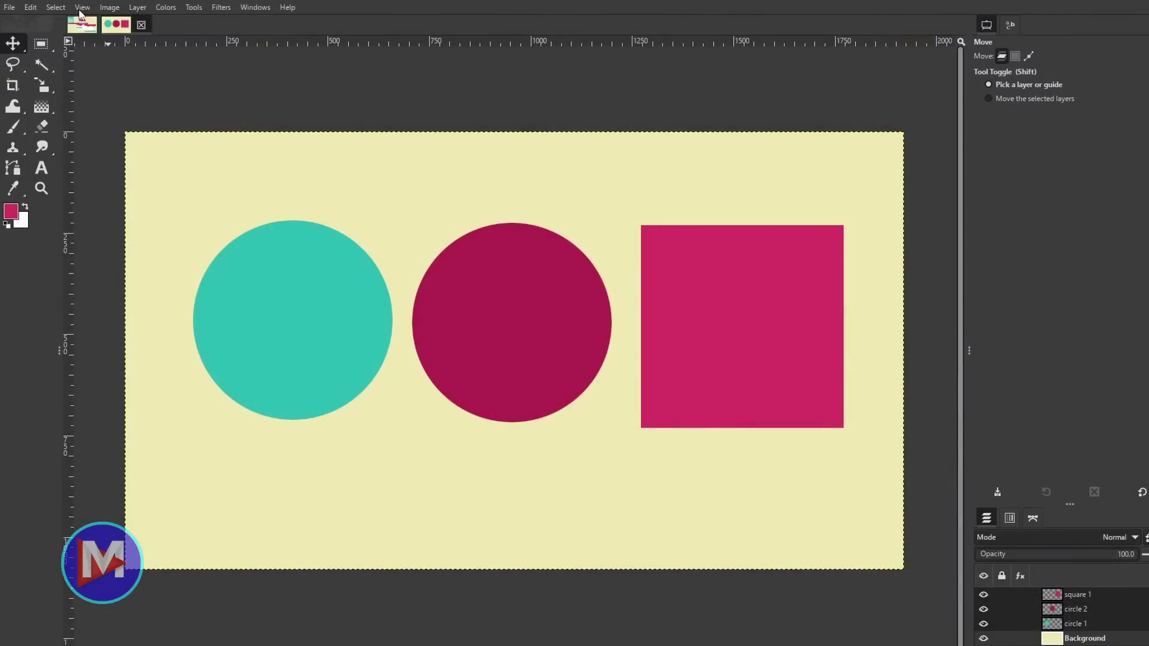
Step: Enable layer snapping, space the teal circle and square 72 px apart, then open IMG_5399 CMYK.jpg
left_click(82, 7)
left_click(118, 378)
left_click_drag(299, 344, 286, 343)
left_click_drag(431, 341, 438, 345)
left_click_drag(731, 328, 739, 326)
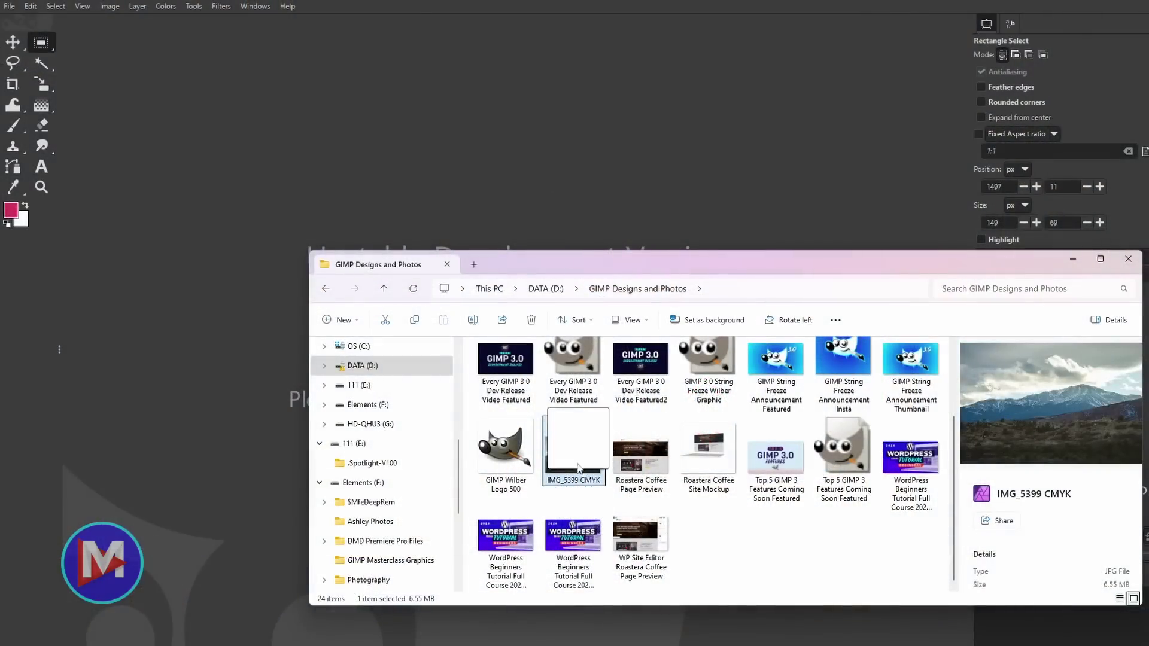
left_click_drag(582, 473, 251, 395)
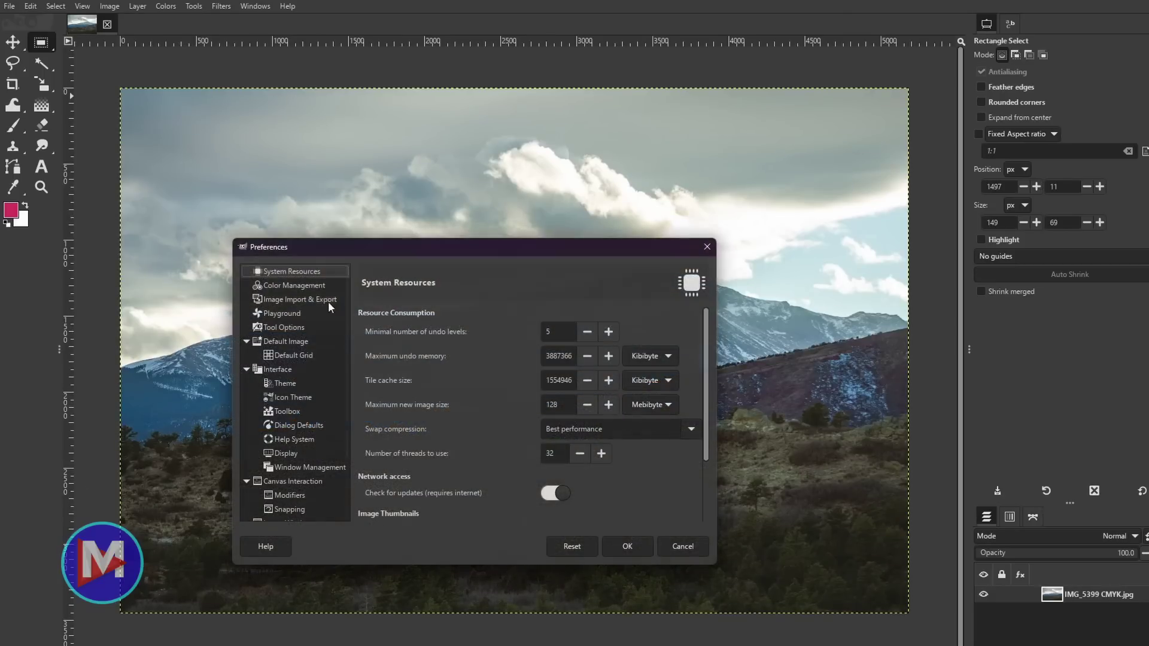
Step: Pick a CMYK profile in the colour management preferences
left_click(315, 285)
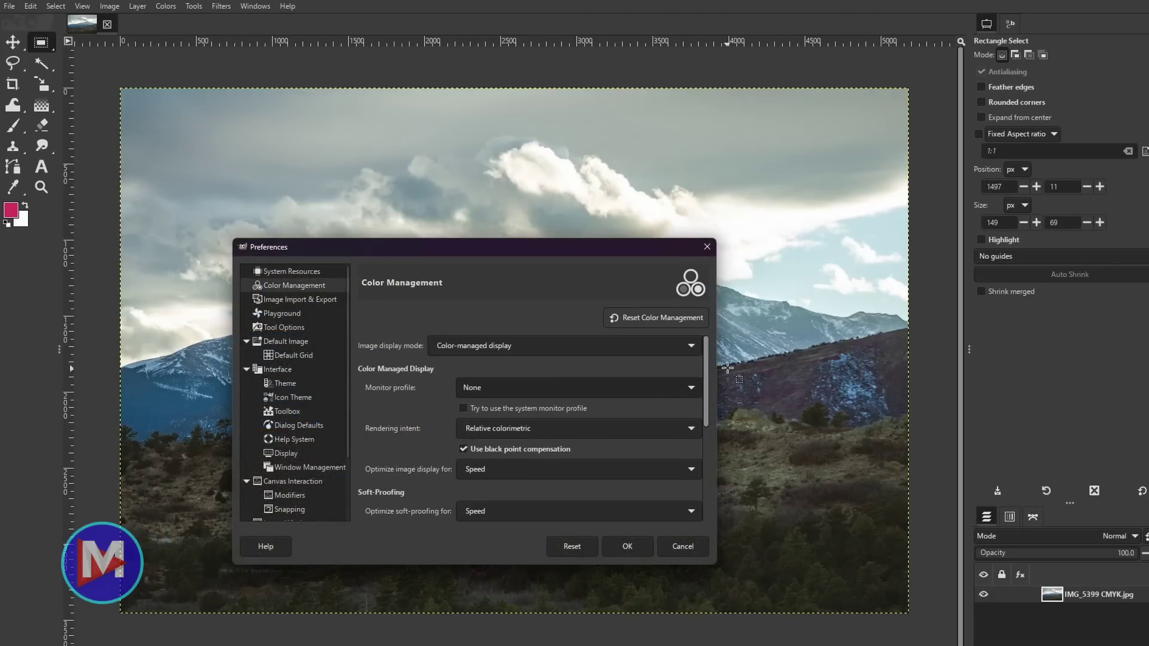
left_click_drag(709, 361, 708, 378)
scroll(709, 379, "down", 5)
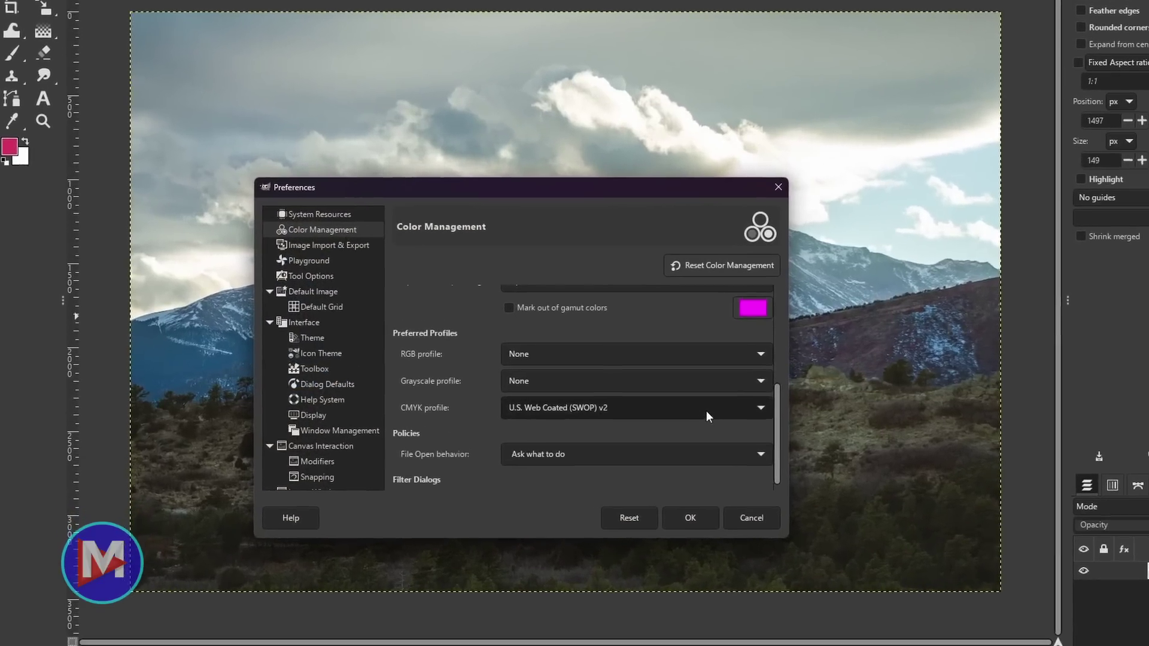
left_click(642, 450)
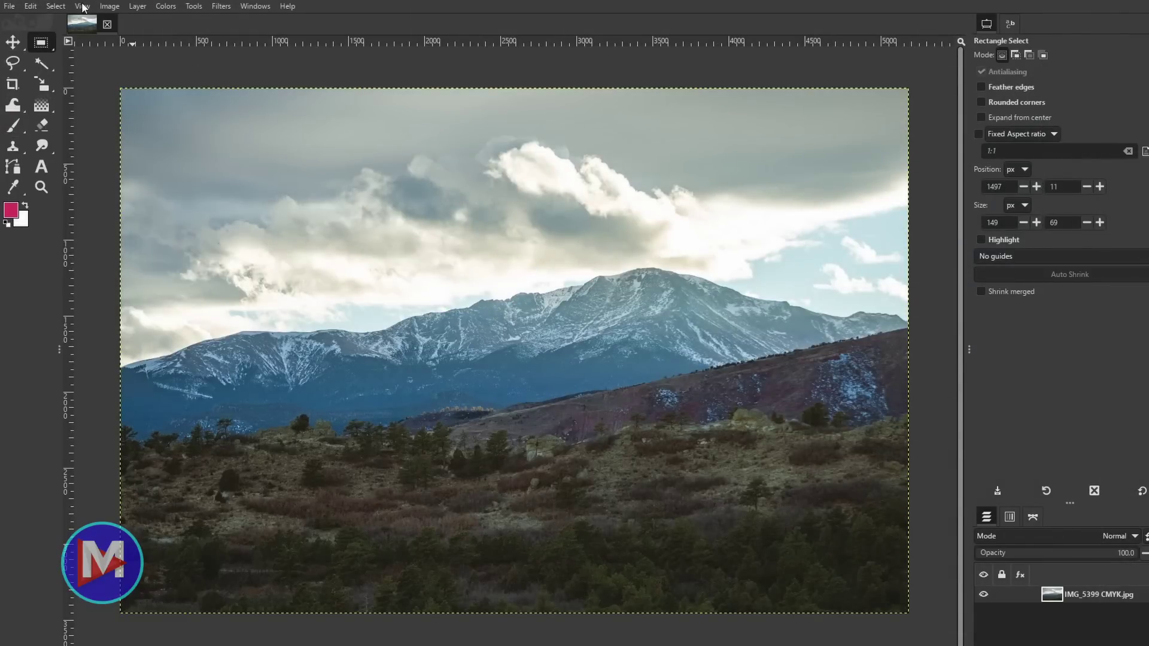
Step: Turn on Proof Colors to preview the mountain photo in CMYK
left_click(83, 6)
mouse_move(144, 190)
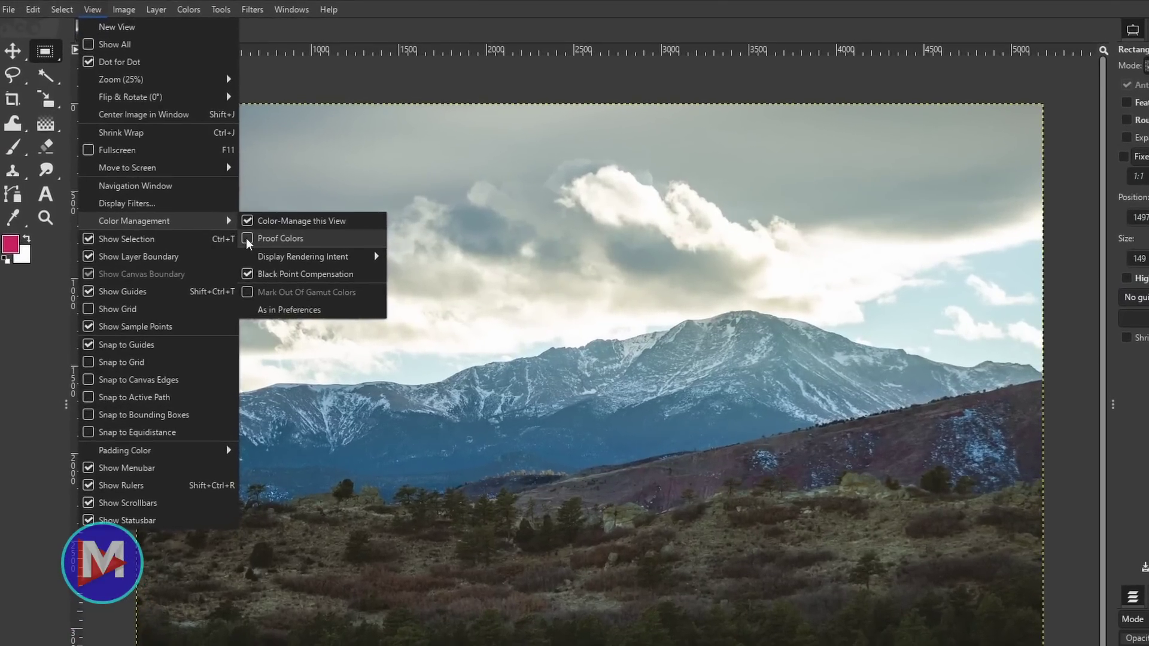
left_click(223, 211)
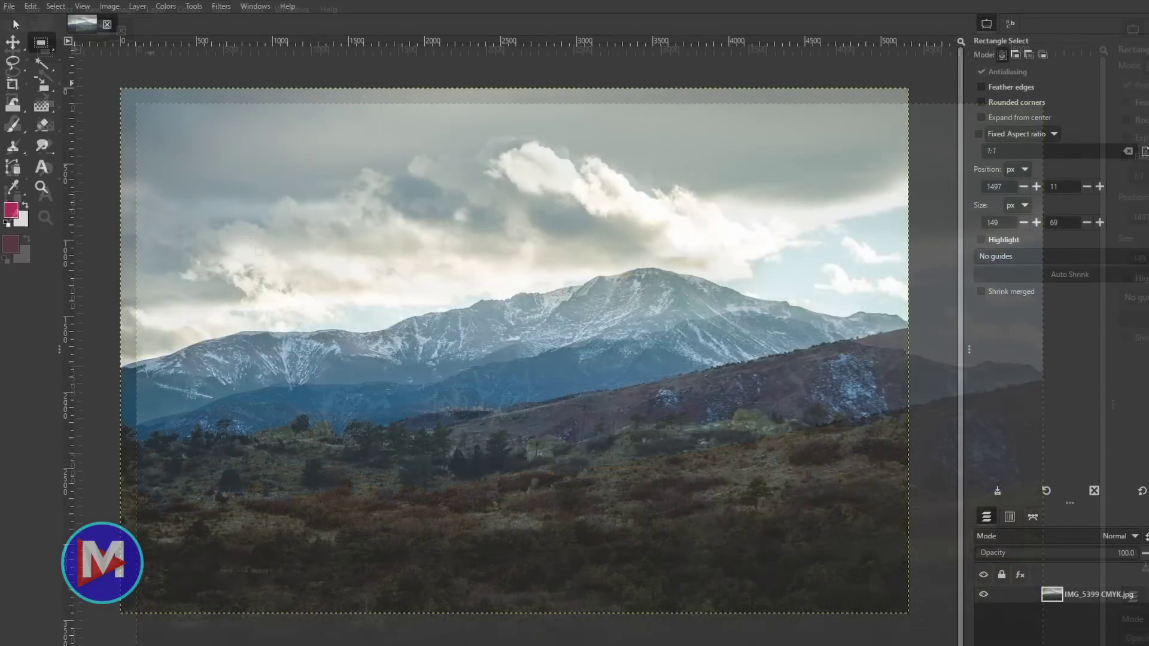
left_click(9, 6)
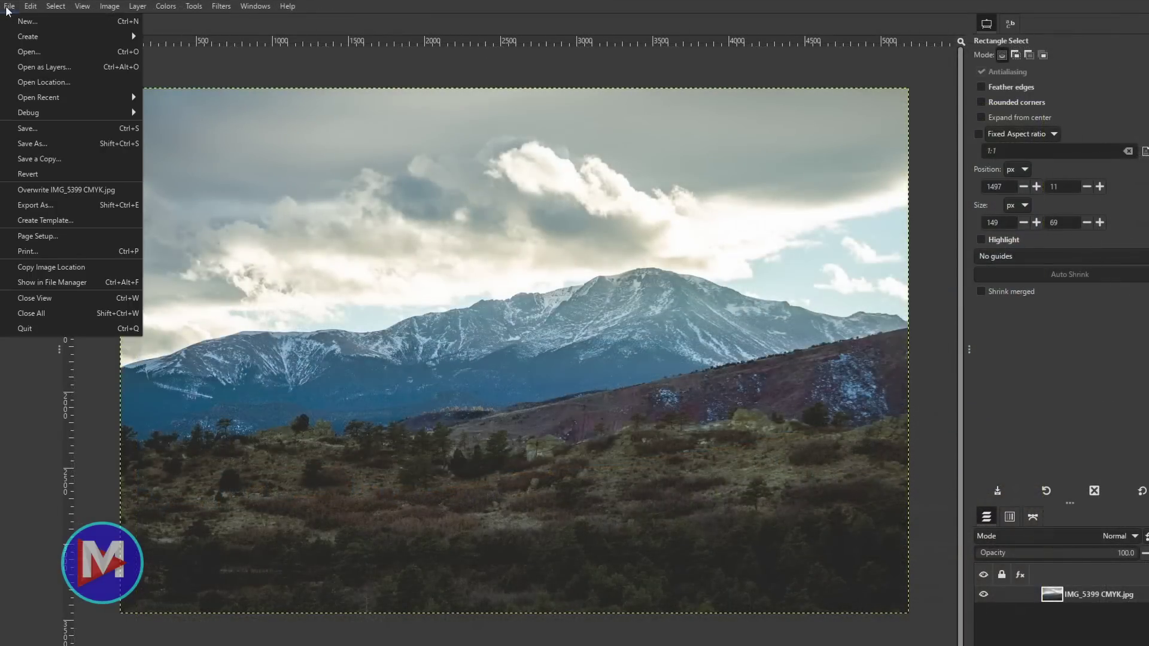
Step: Export the photo as IMG_5399 CMYK Edited.jpg with Export as CMYK ticked
left_click(62, 211)
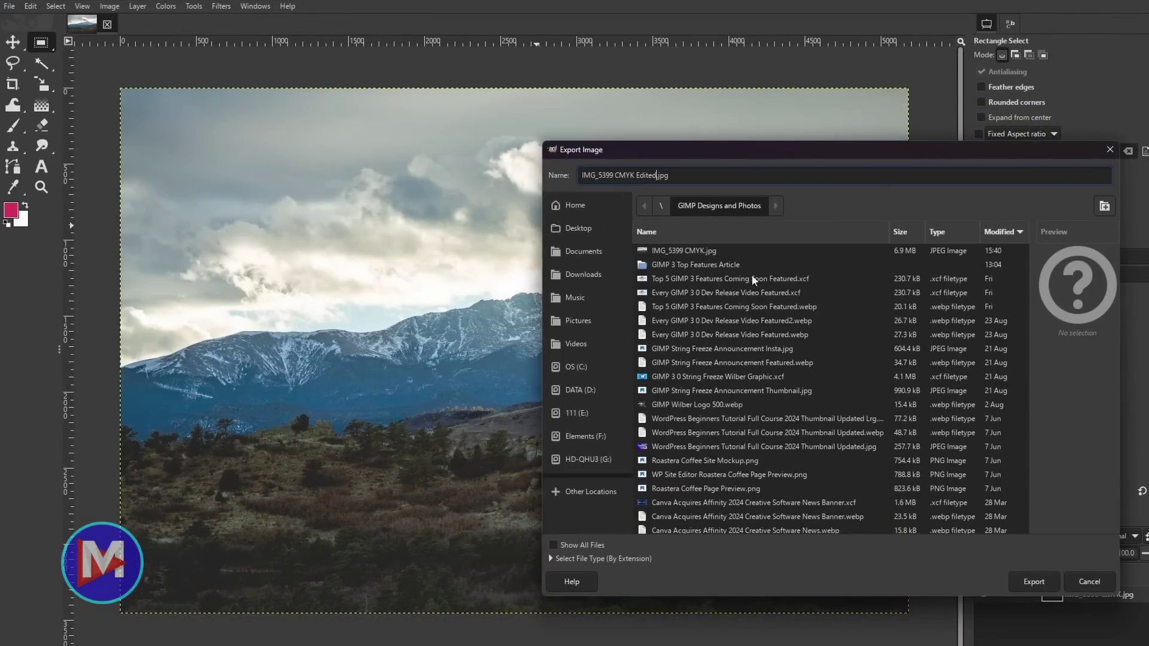
left_click(1030, 582)
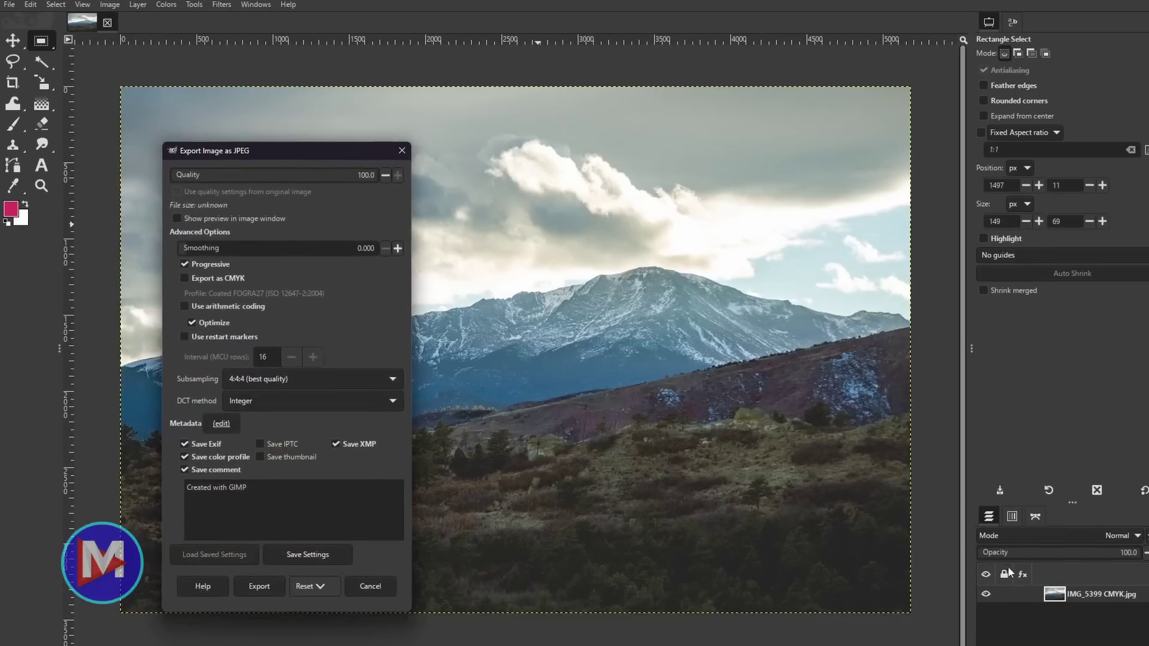
left_click(194, 253)
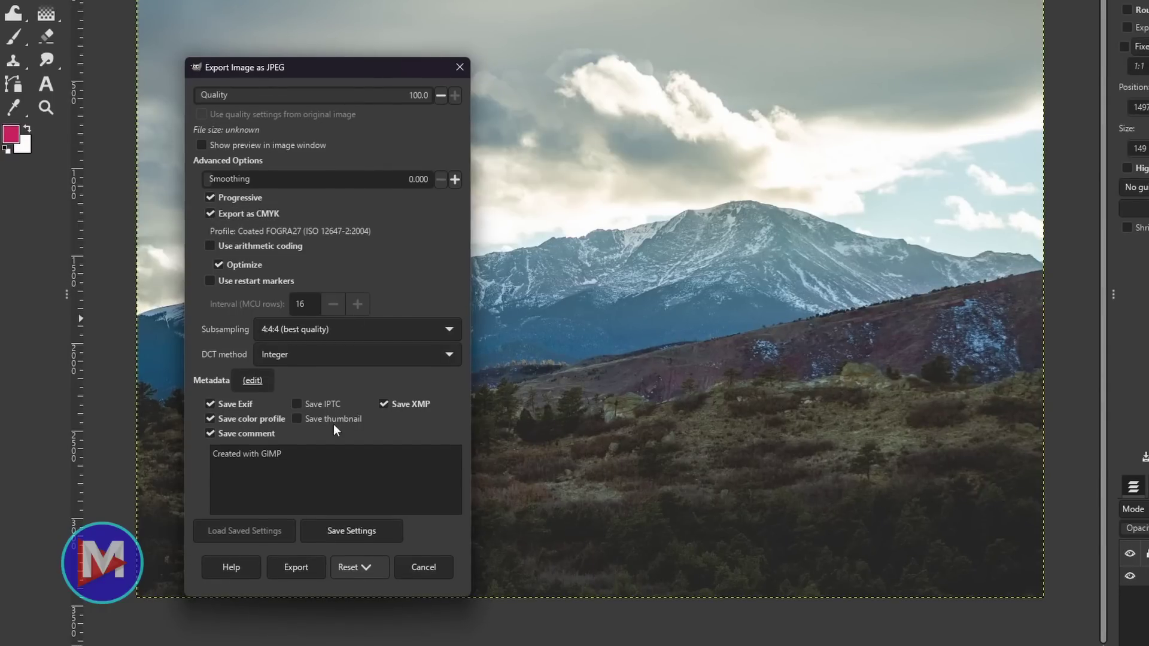
left_click(293, 570)
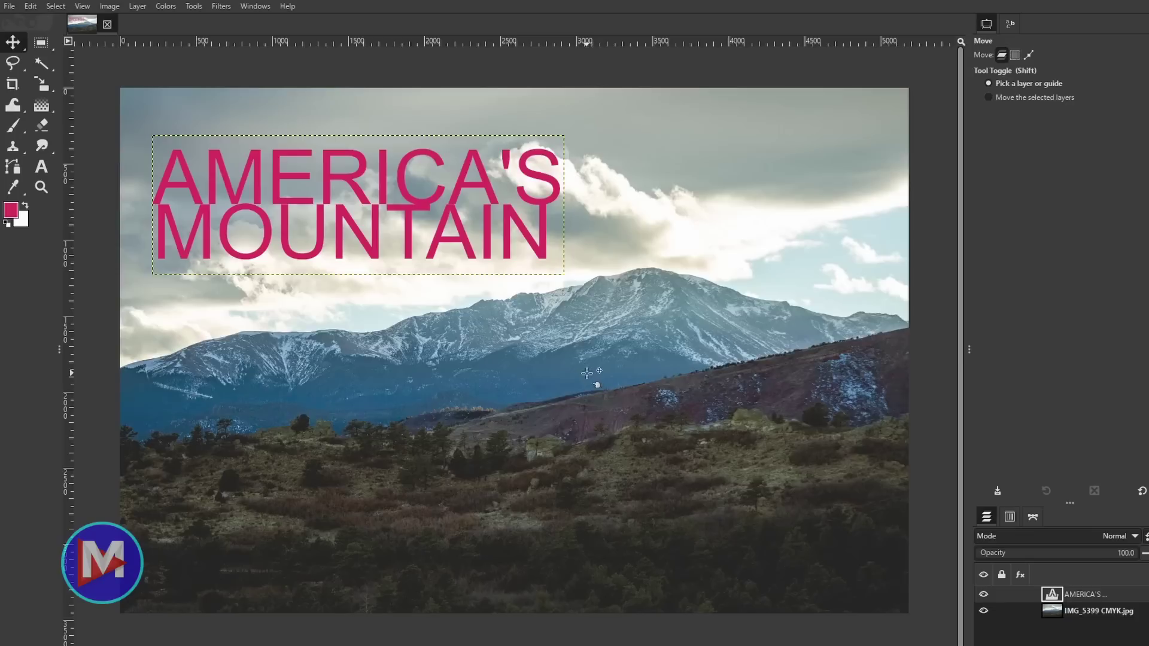
Step: Give the AMERICA'S MOUNTAIN text a white outline style and a drop shadow
left_click(1092, 207)
left_click(674, 502)
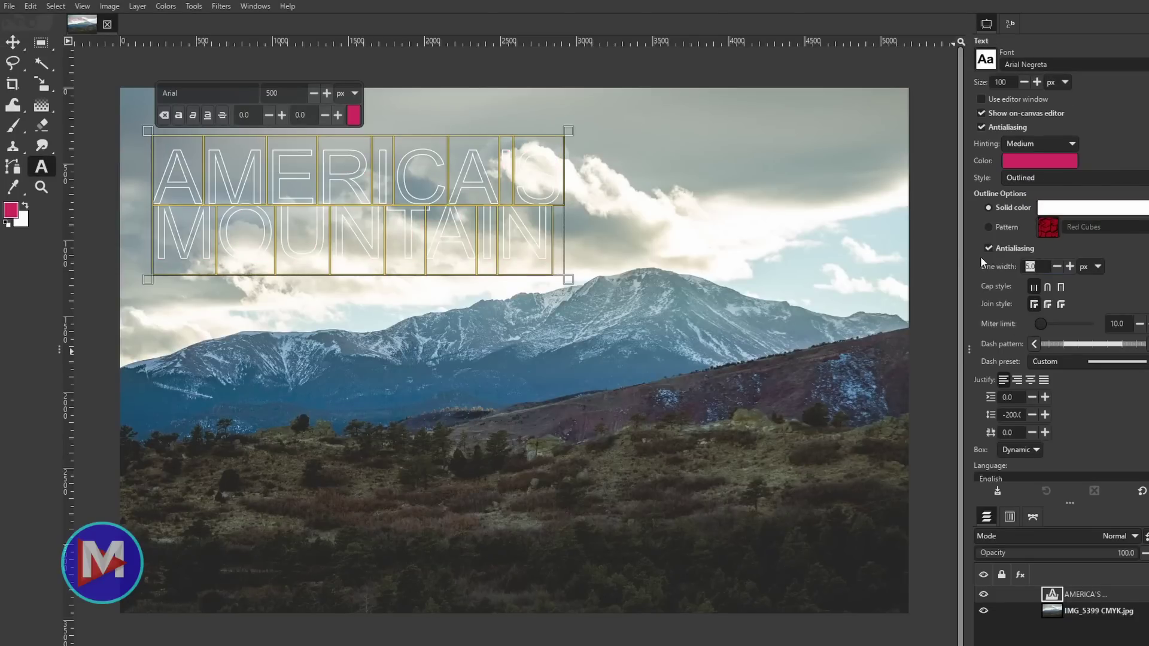
left_click(221, 6)
mouse_move(264, 128)
left_click(398, 146)
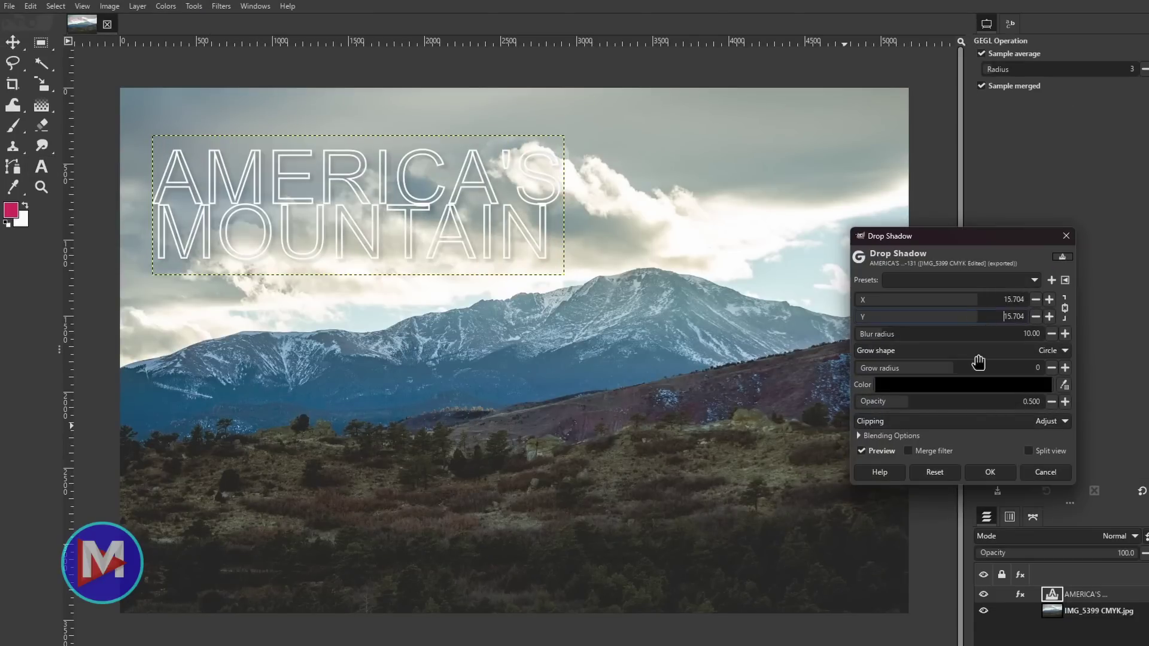
left_click(990, 472)
Step: Start a new Impact 500 px text box near the photo's top left
key("t")
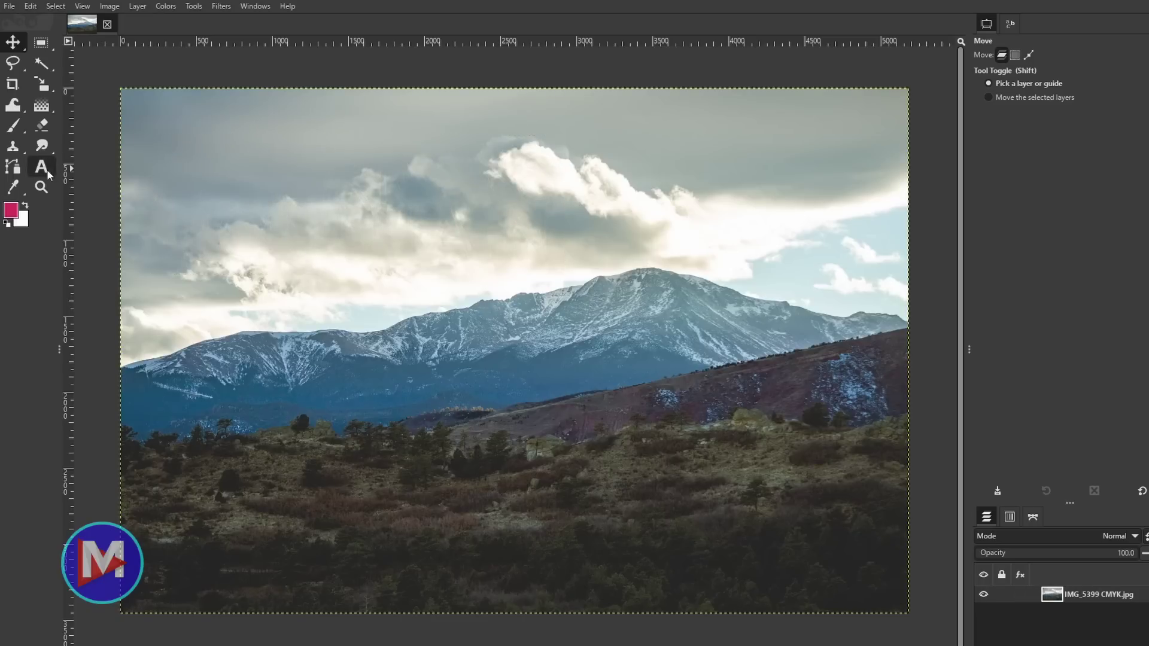
left_click(46, 170)
left_click(198, 151)
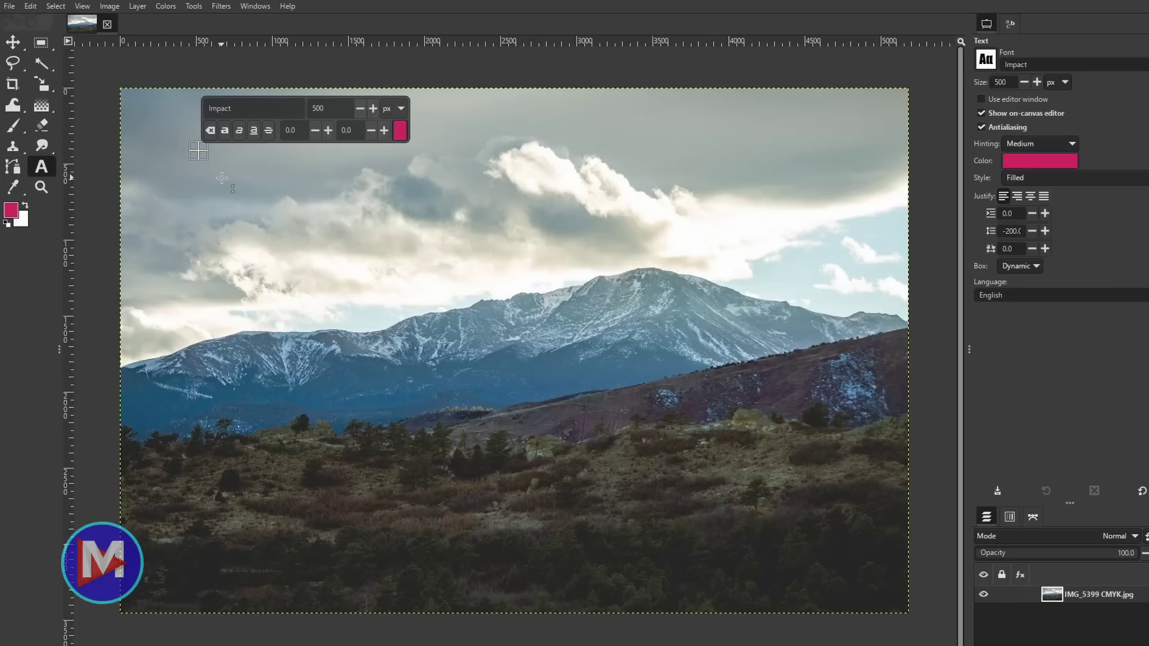
Step: Type AMERICA'S MOUNTAIN and set its style to Outlined and filled
type("AMERICA'S ")
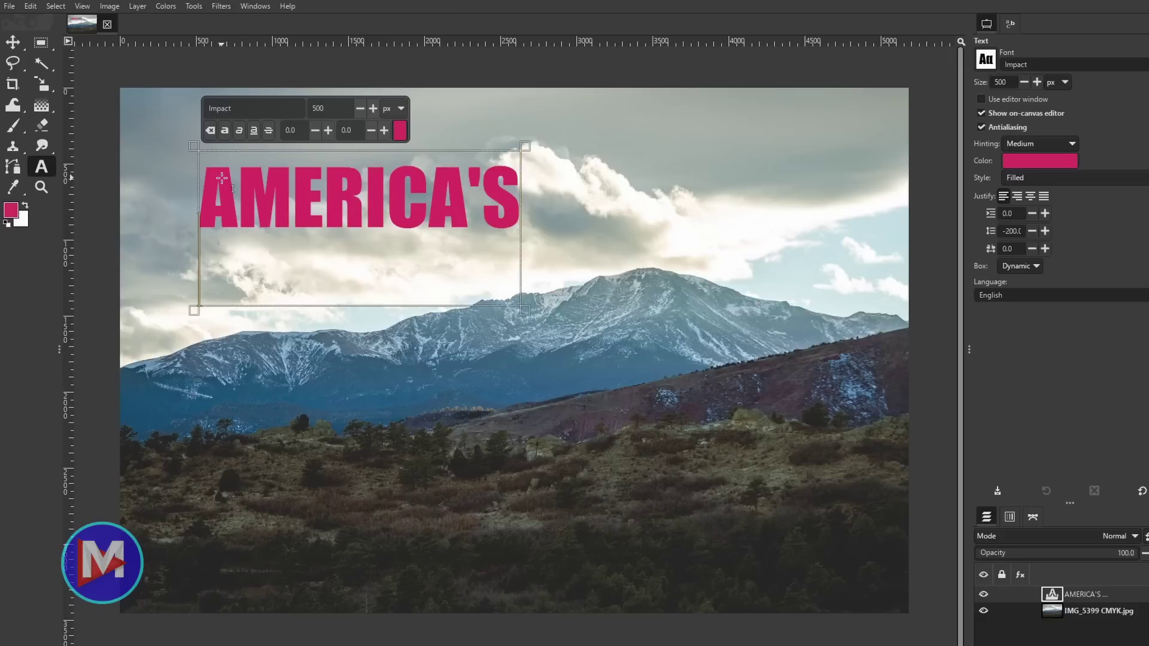
type("MOUNTAIN")
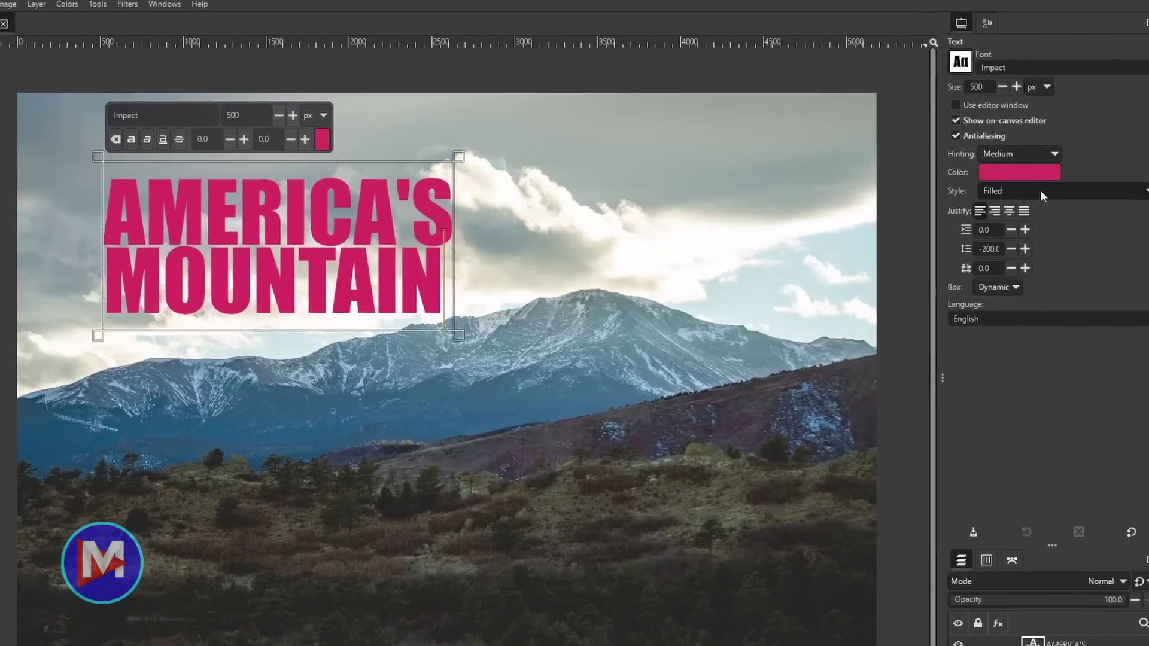
left_click(1042, 187)
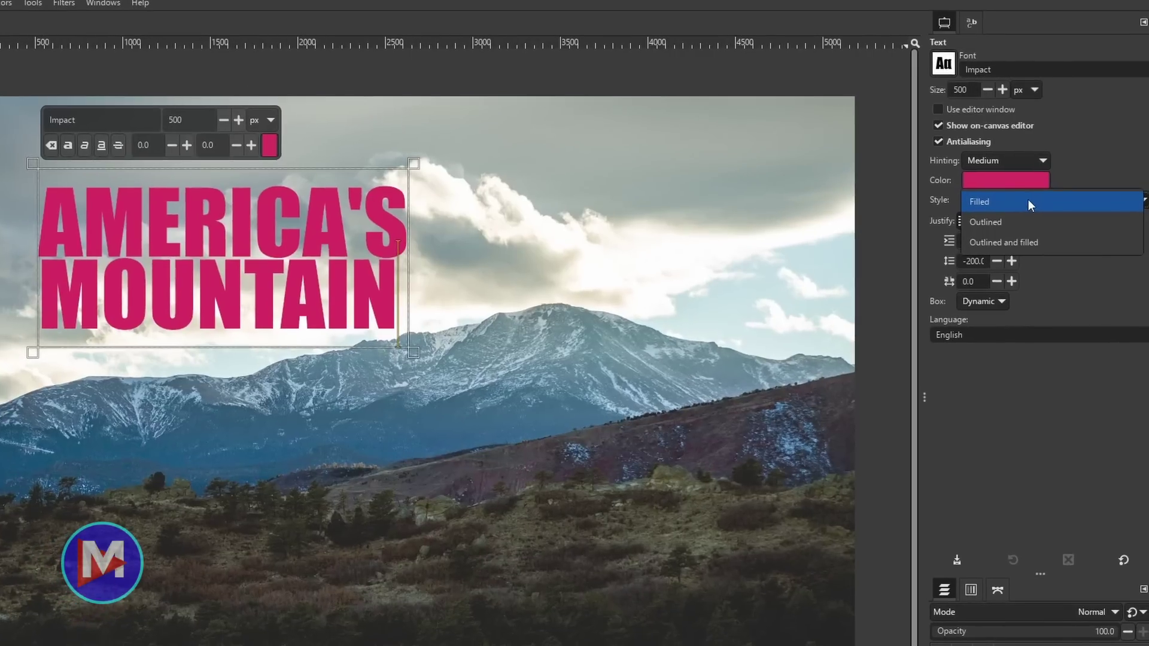
left_click(1046, 241)
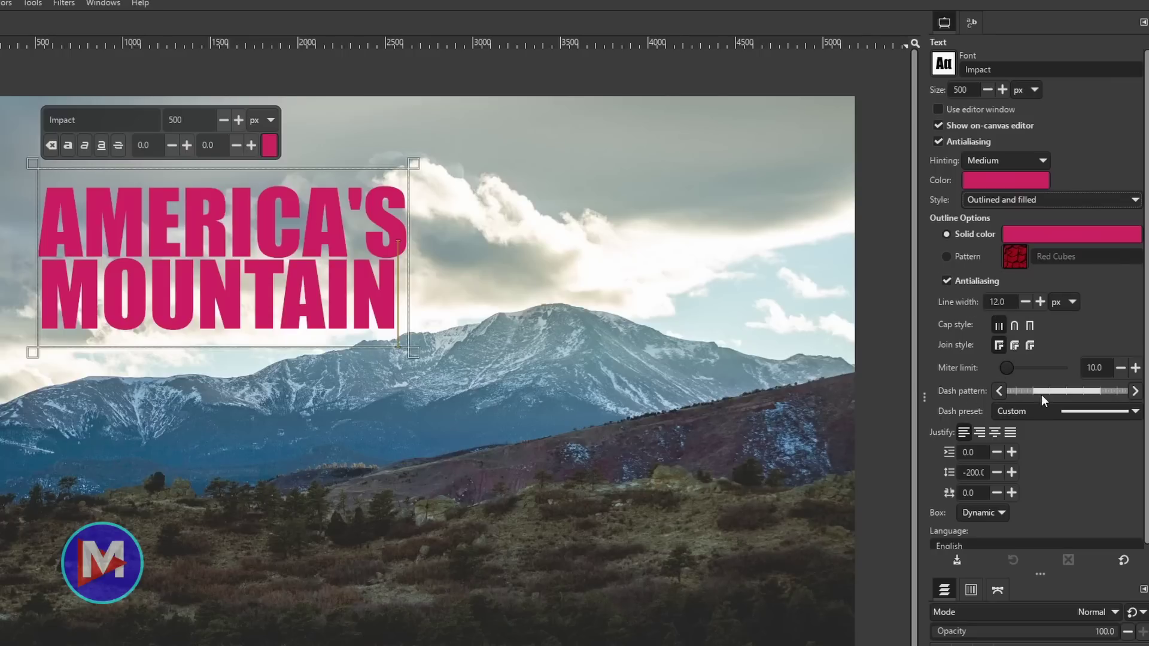
Step: Make the text outline white Long dashes
left_click(1050, 411)
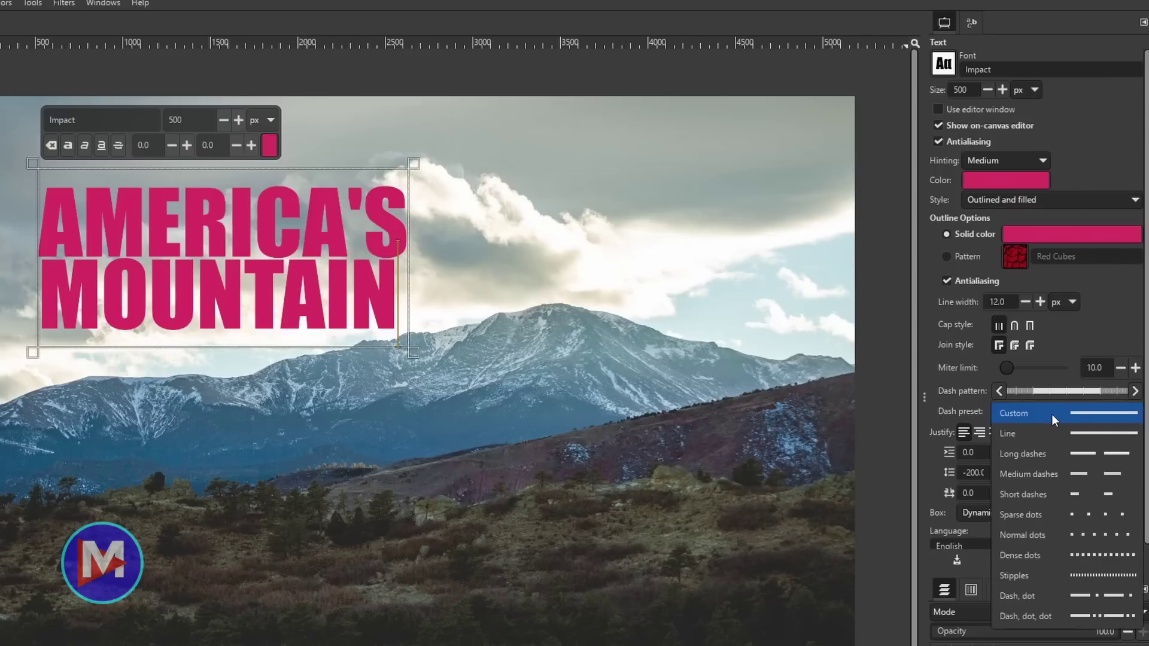
left_click(1064, 449)
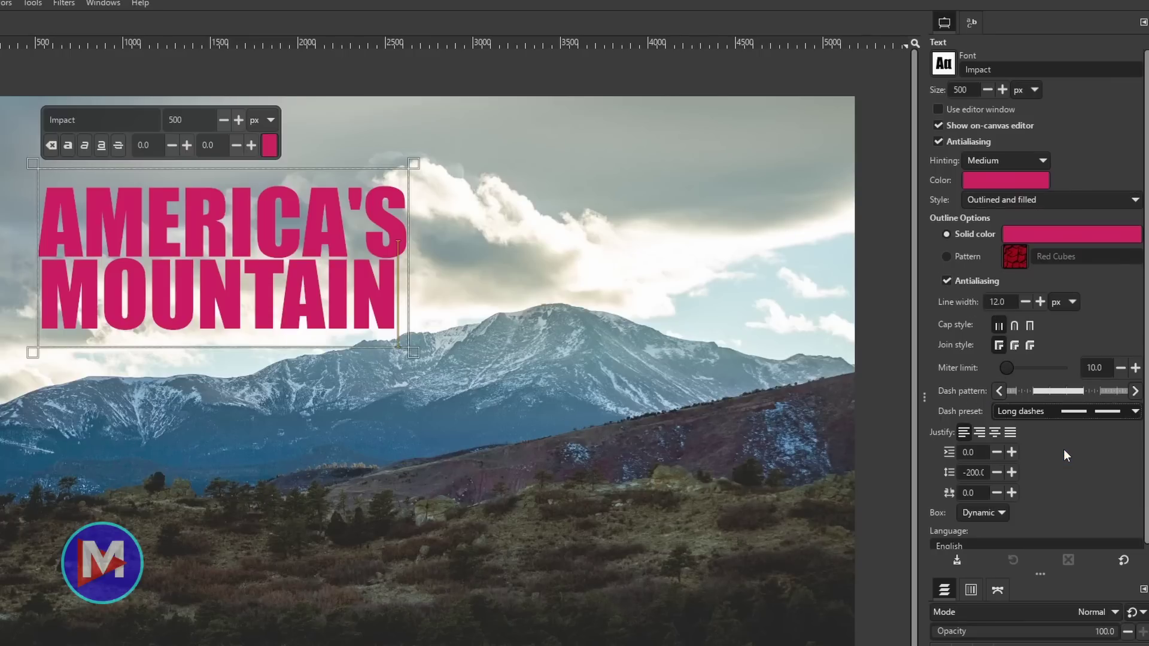
left_click(1030, 233)
left_click(294, 270)
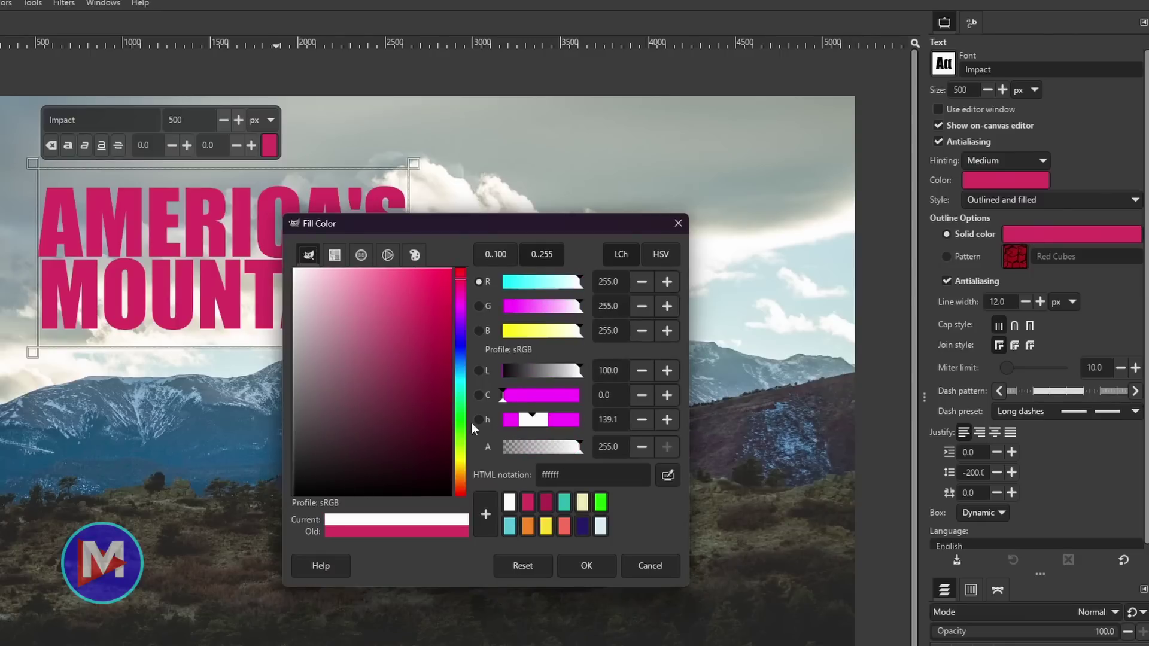
left_click(586, 565)
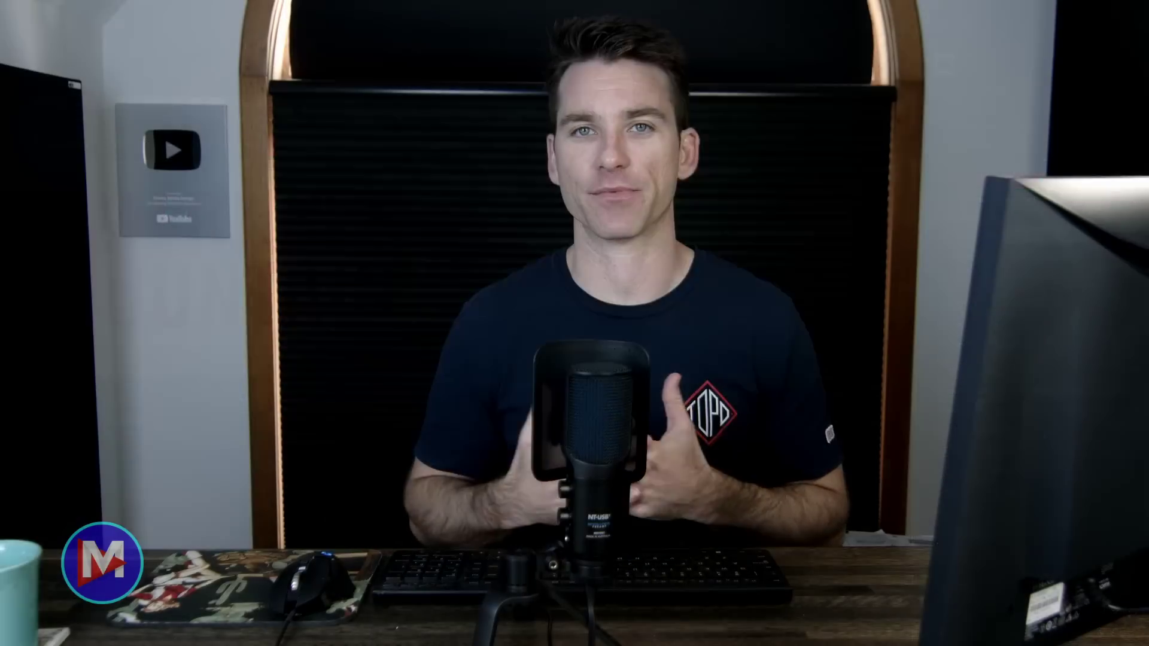